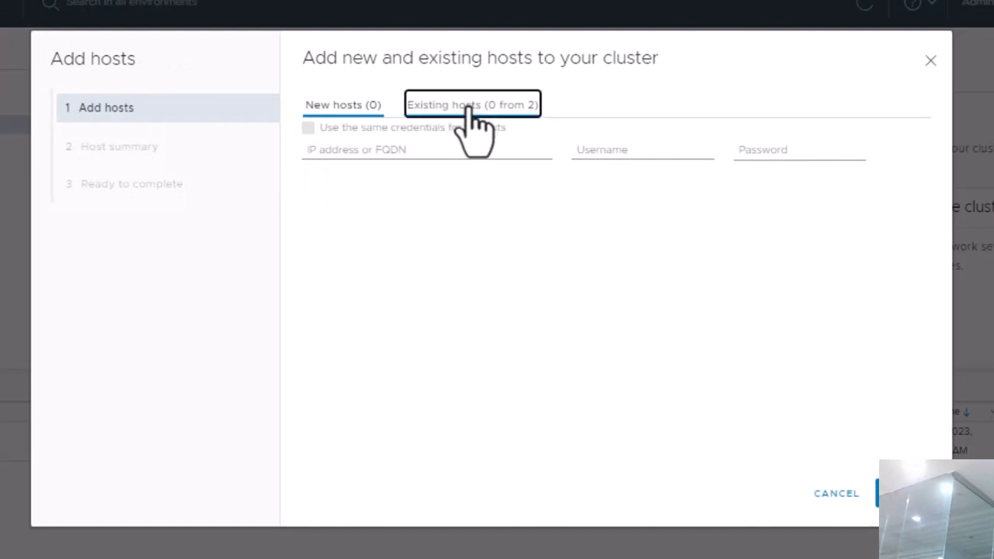
Add both existing hosts, 192.168.100.31 and 192.168.100.252, to the cluster and finish the Add hosts wizard.
{"action": "left_click", "coordinate": [318, 191]}
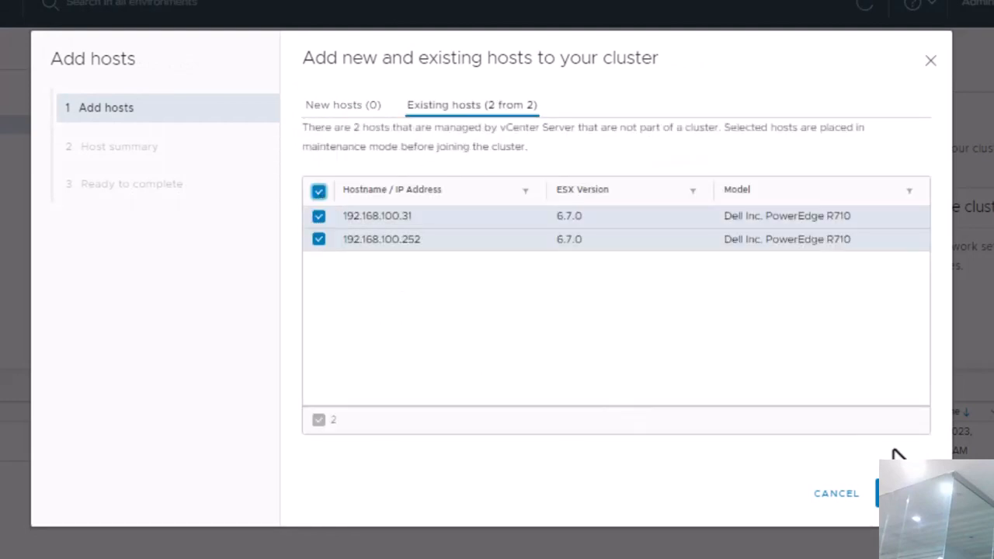
{"action": "left_click", "coordinate": [889, 493]}
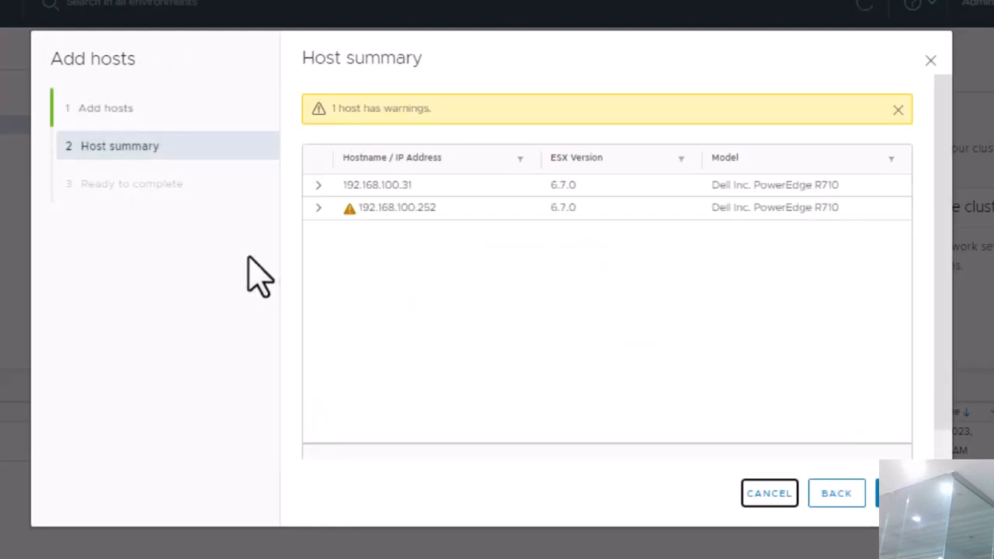
{"action": "left_click", "coordinate": [901, 493]}
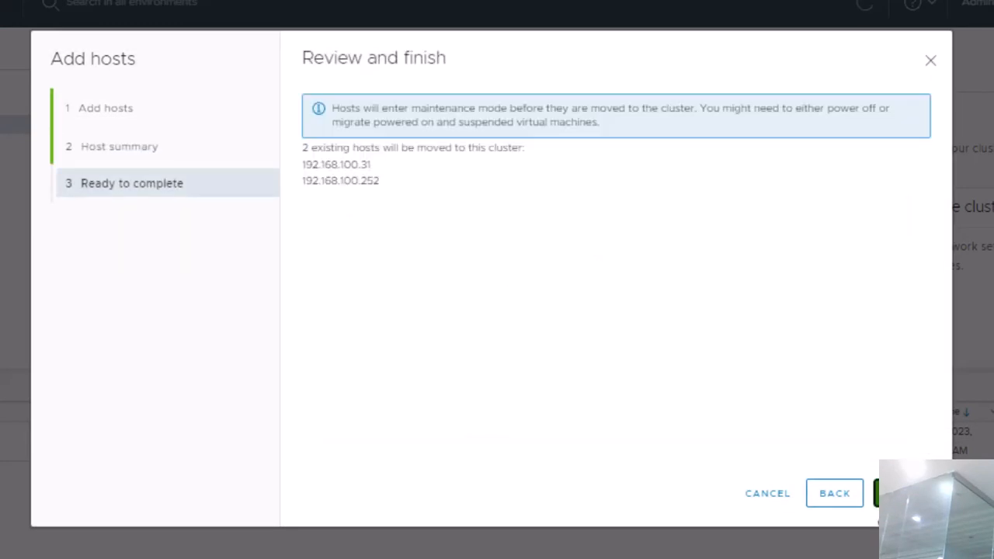
{"action": "left_click", "coordinate": [837, 489]}
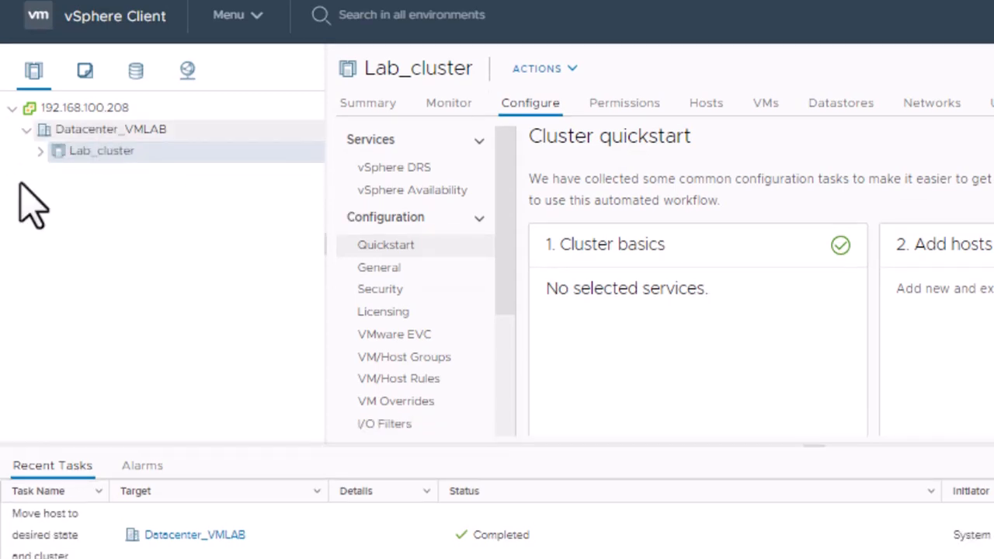
Expand Lab_cluster in the inventory and take host 192.168.100.31 out of maintenance mode.
{"action": "left_click", "coordinate": [40, 151]}
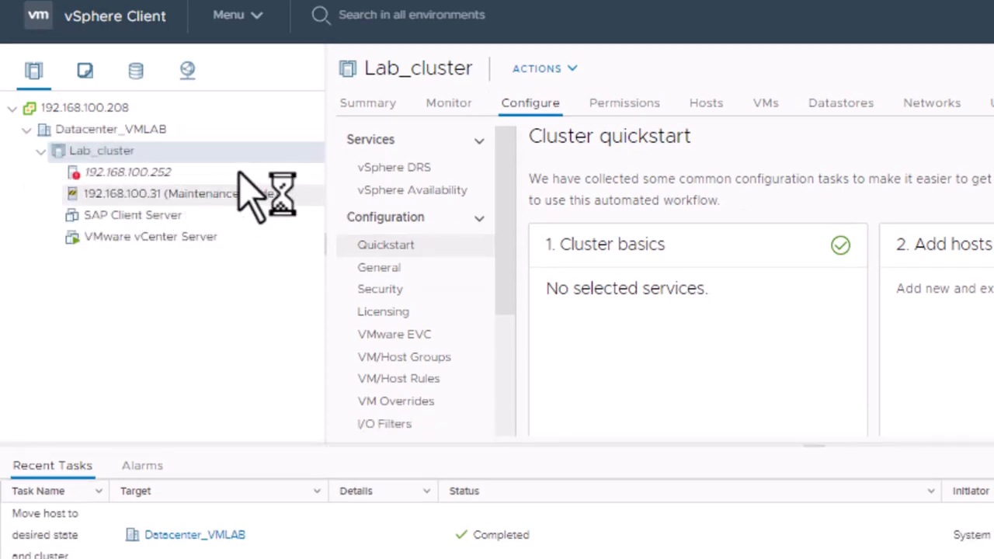
{"action": "left_click", "coordinate": [146, 194]}
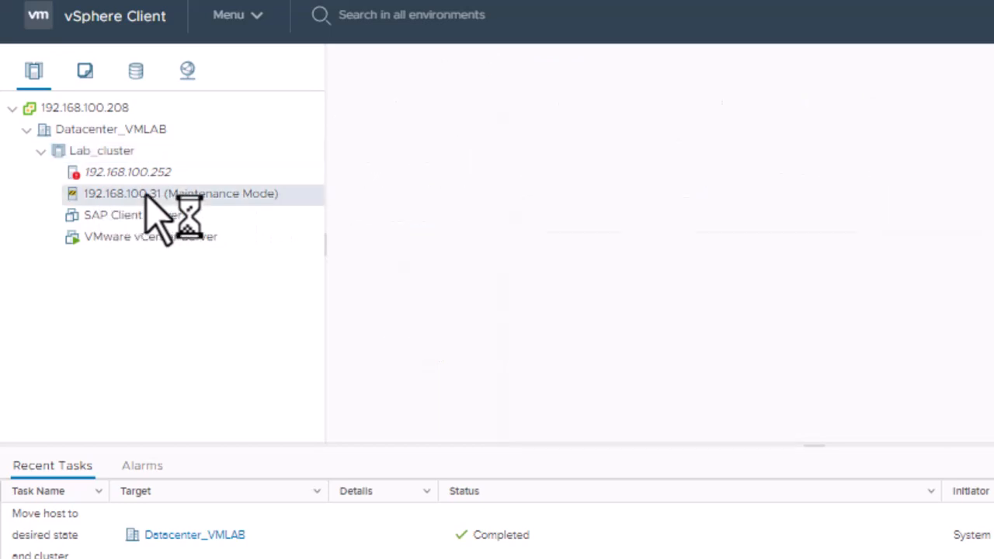
{"action": "right_click", "coordinate": [148, 195]}
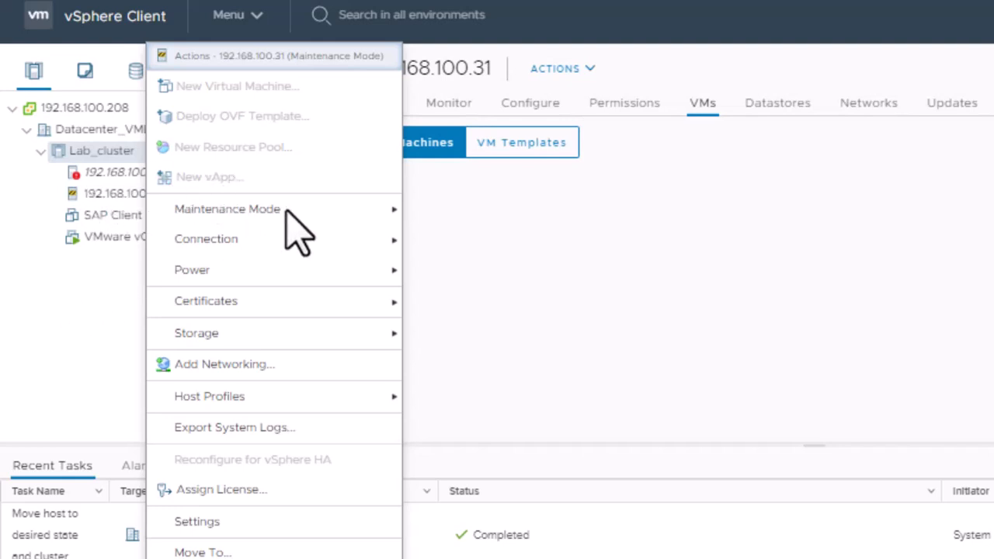
{"action": "left_click", "coordinate": [3, 188]}
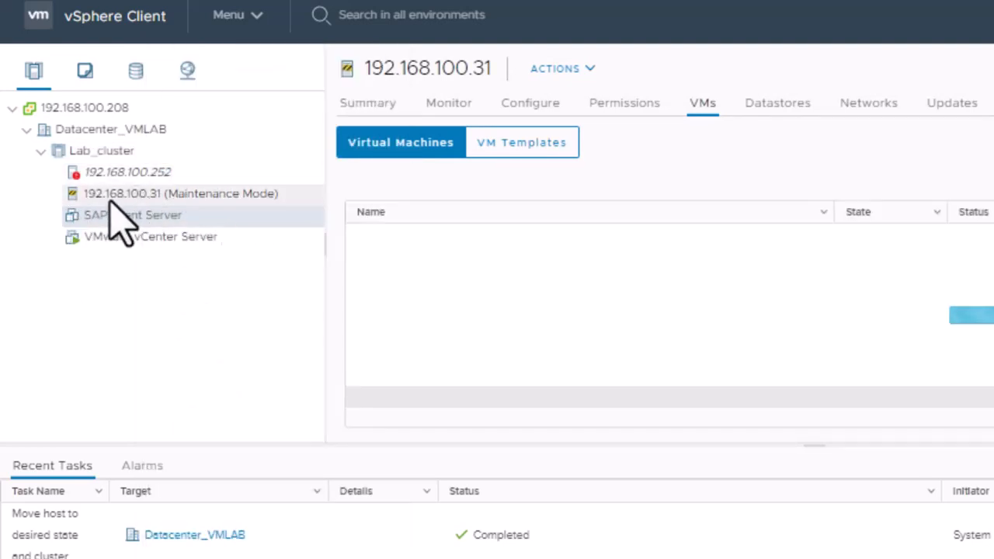
{"action": "left_click", "coordinate": [159, 215]}
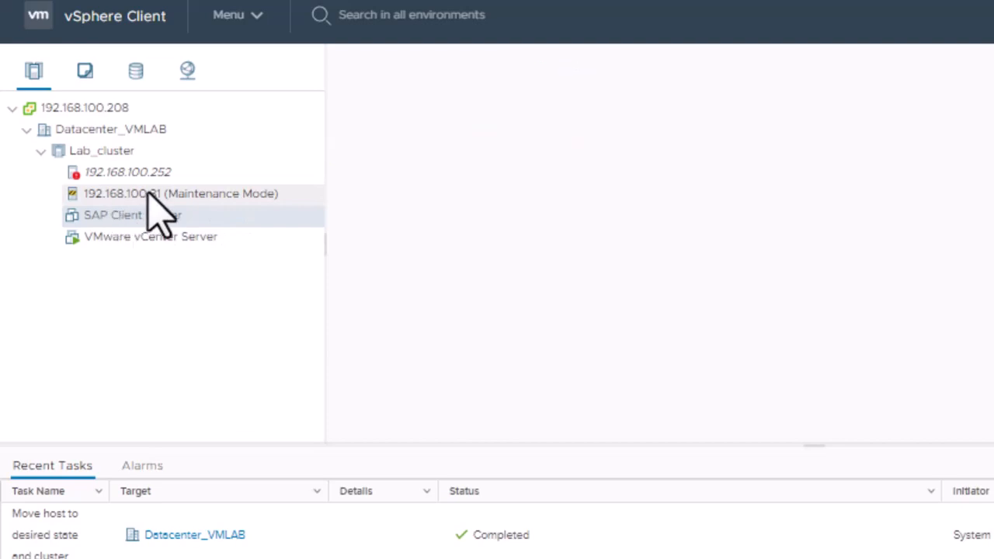
{"action": "right_click", "coordinate": [148, 192]}
{"action": "left_click", "coordinate": [89, 195]}
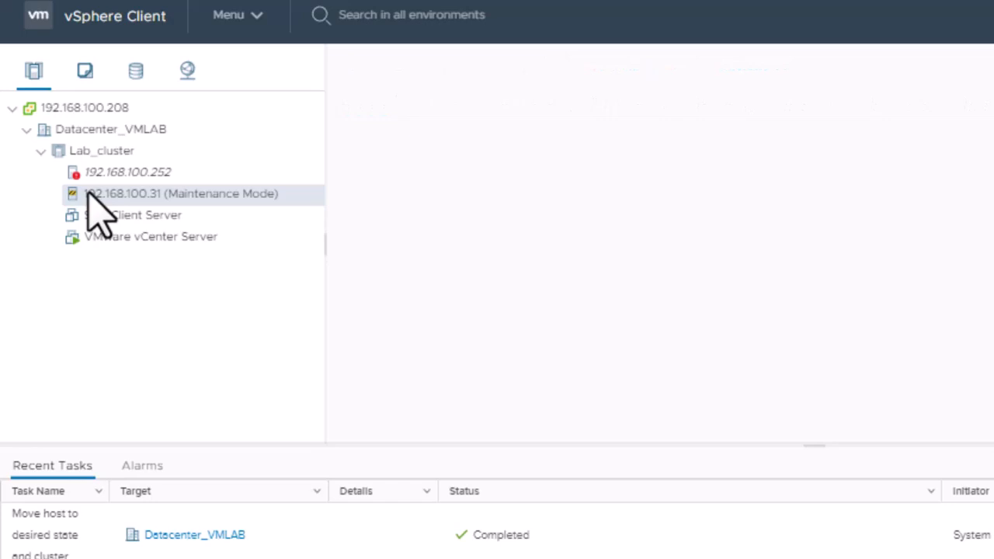
{"action": "right_click", "coordinate": [87, 193]}
{"action": "mouse_move", "coordinate": [342, 212]}
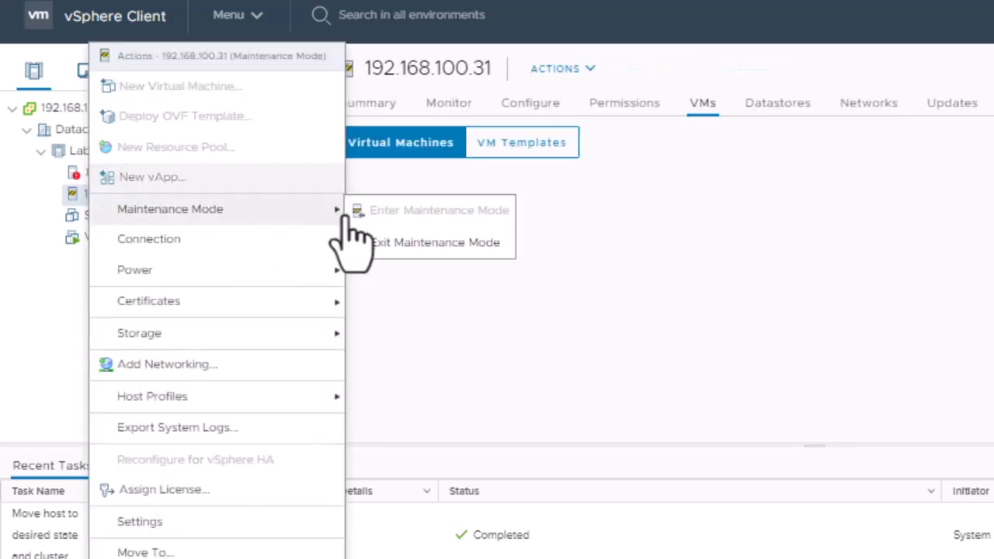
{"action": "left_click", "coordinate": [403, 250]}
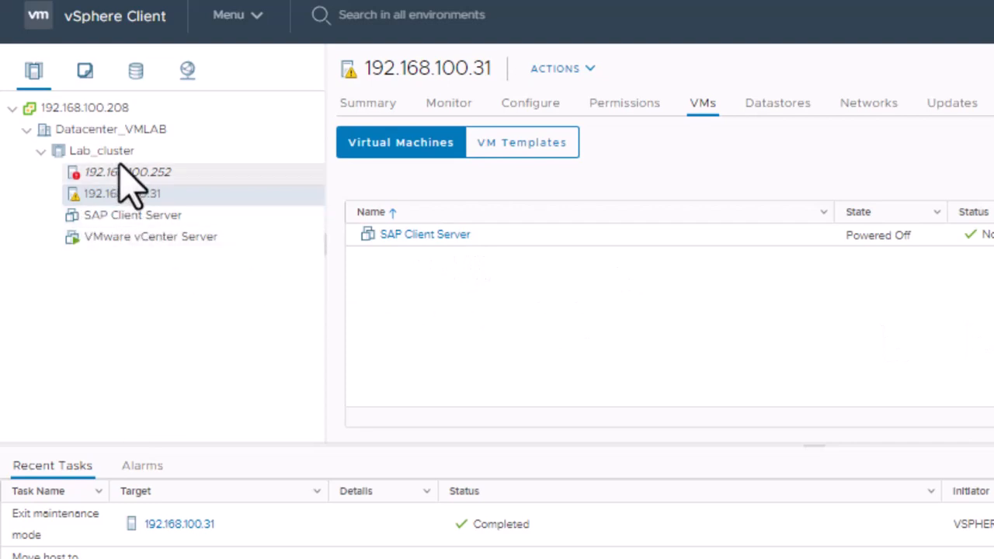
Turn on vSphere DRS for Lab_cluster with the Fully Automated automation level and save the settings.
{"action": "left_click", "coordinate": [178, 172]}
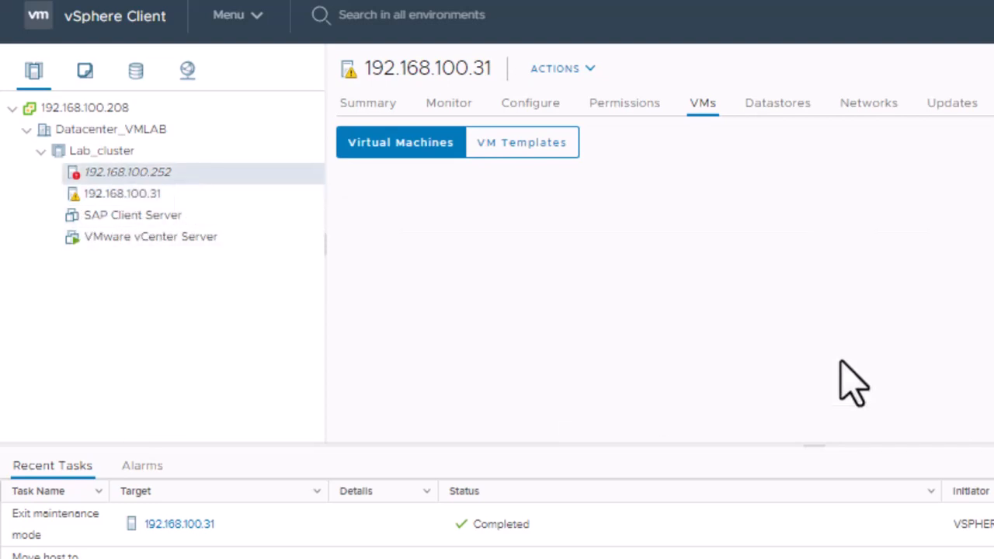
{"action": "left_click", "coordinate": [100, 150]}
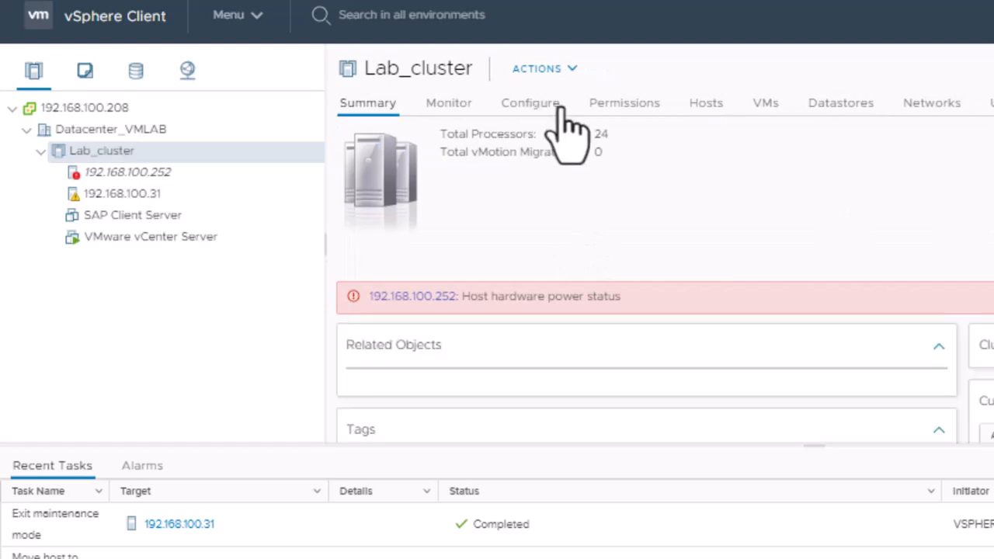
{"action": "left_click", "coordinate": [533, 105]}
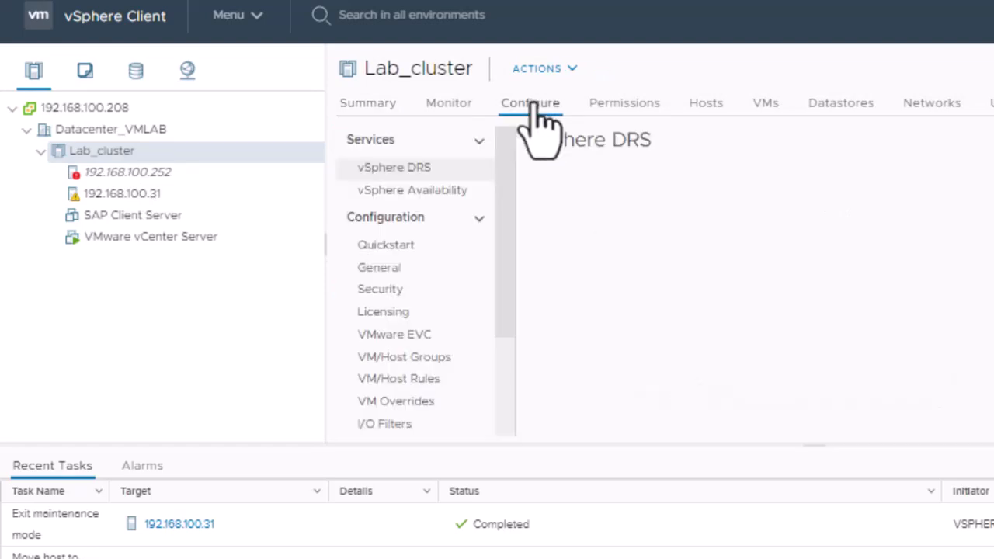
{"action": "left_click", "coordinate": [400, 169]}
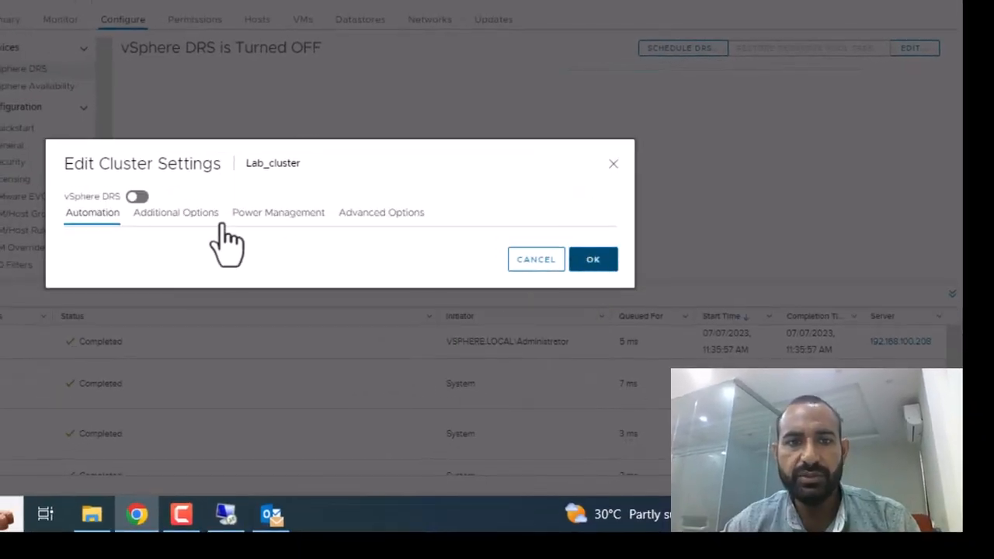
{"action": "left_click", "coordinate": [140, 78]}
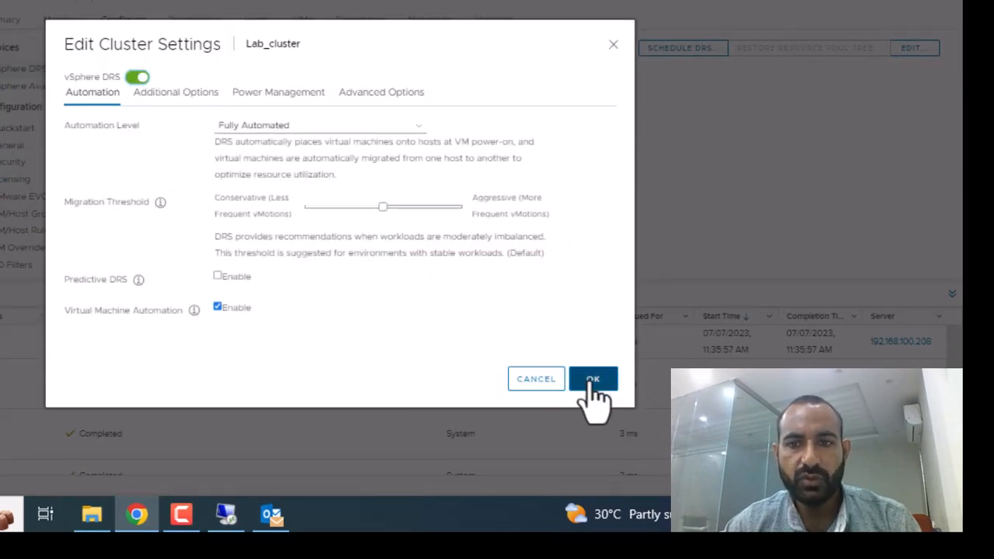
{"action": "left_click", "coordinate": [596, 380]}
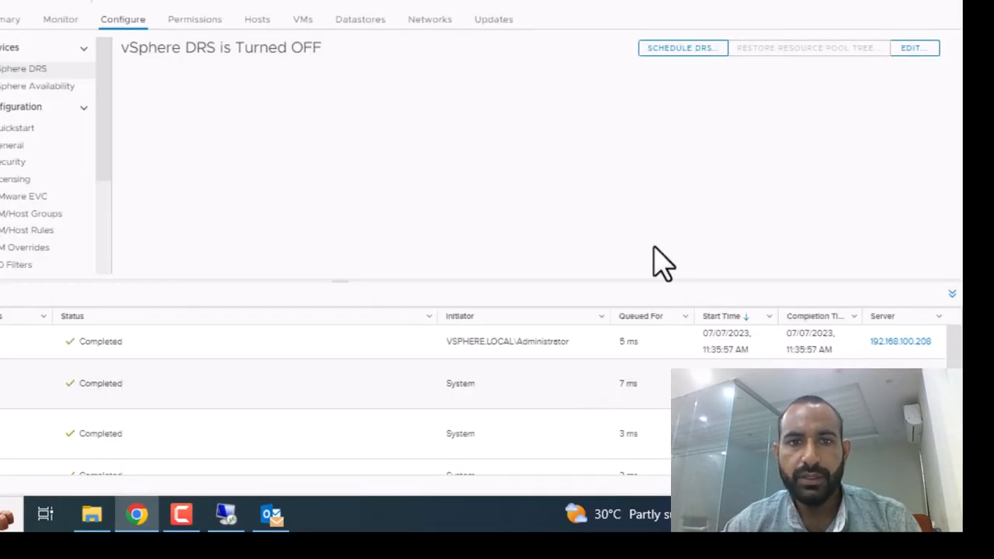
Open the vSphere Availability settings of Lab_cluster and switch on vSphere HA.
{"action": "left_click", "coordinate": [32, 88]}
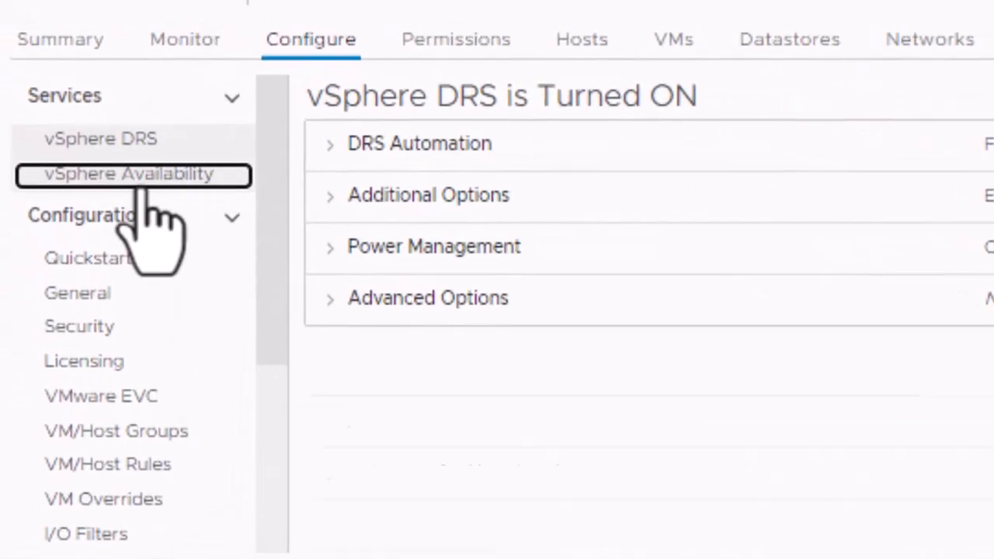
{"action": "left_click", "coordinate": [147, 187]}
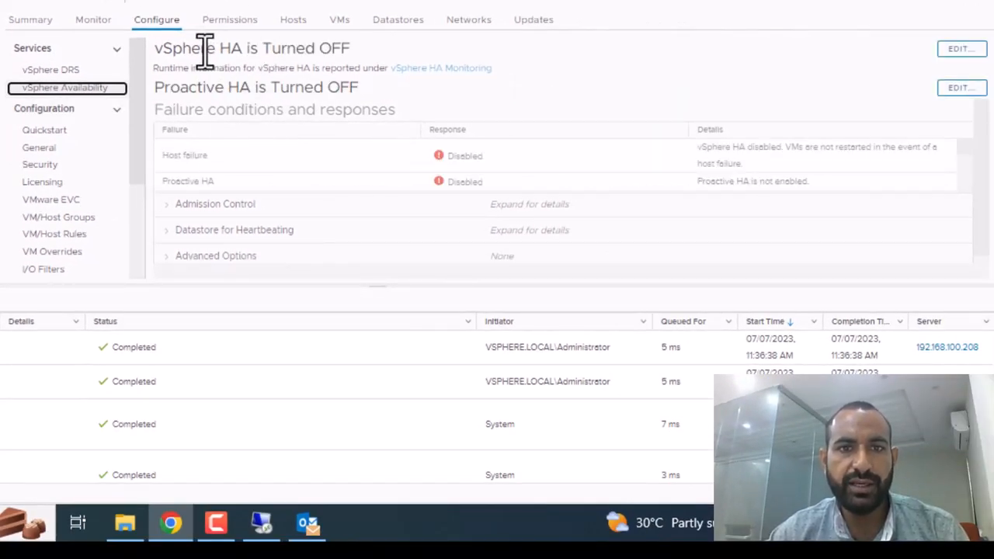
{"action": "left_click_drag", "start_coordinate": [202, 51], "coordinate": [269, 52]}
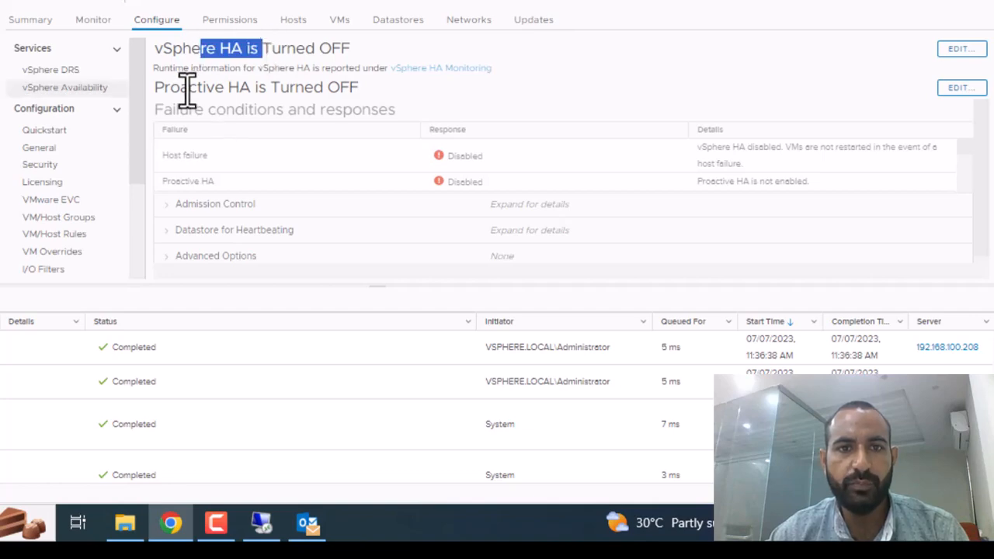
{"action": "left_click_drag", "start_coordinate": [178, 89], "coordinate": [222, 90]}
{"action": "left_click", "coordinate": [925, 92]}
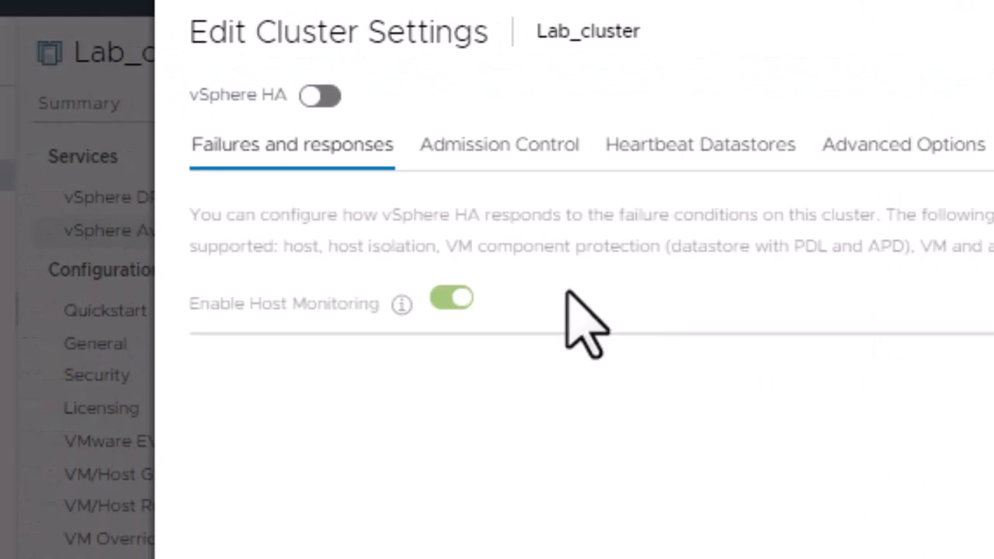
{"action": "left_click", "coordinate": [330, 98]}
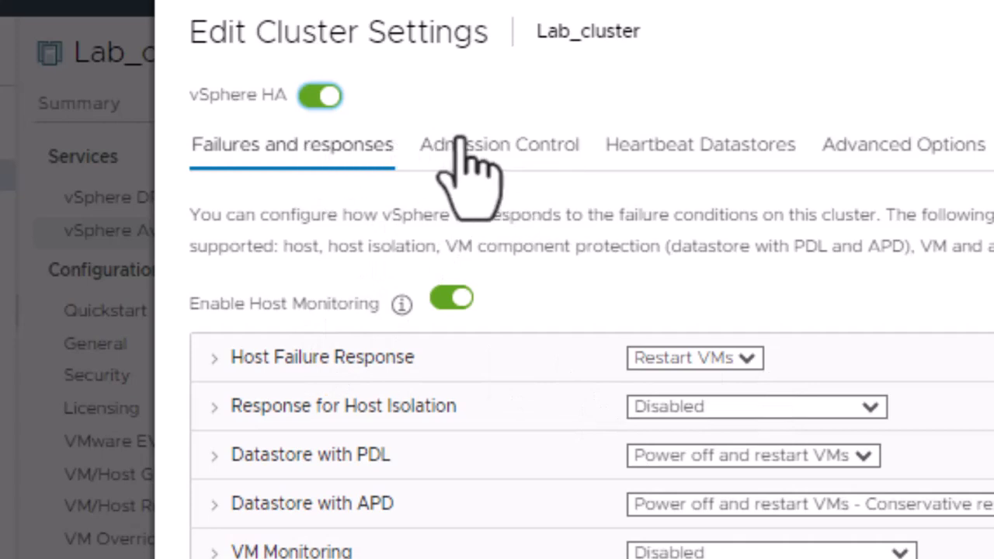
Set the host failover capacity definition to Disabled in the cluster's HA admission control settings.
{"action": "left_click", "coordinate": [505, 151]}
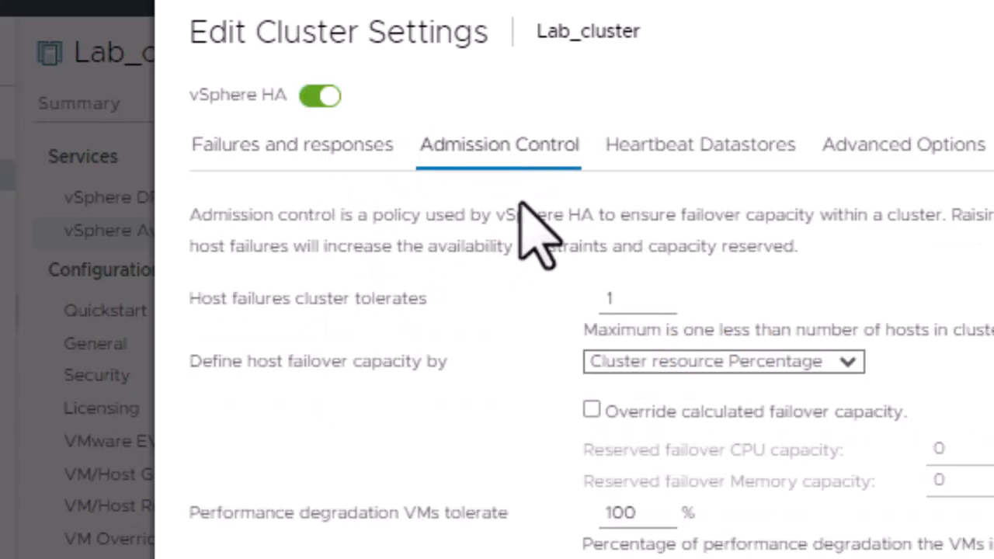
{"action": "left_click", "coordinate": [733, 368]}
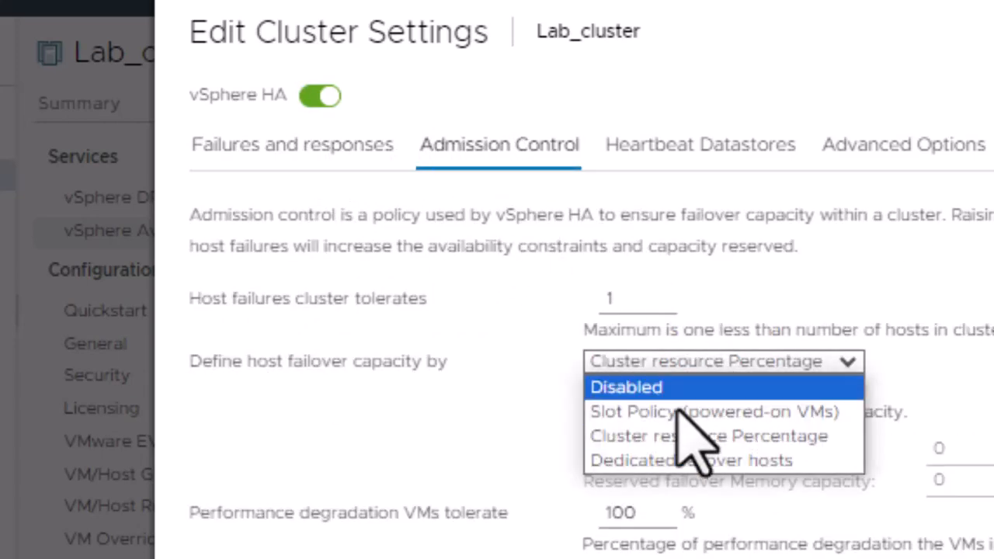
{"action": "left_click", "coordinate": [662, 387]}
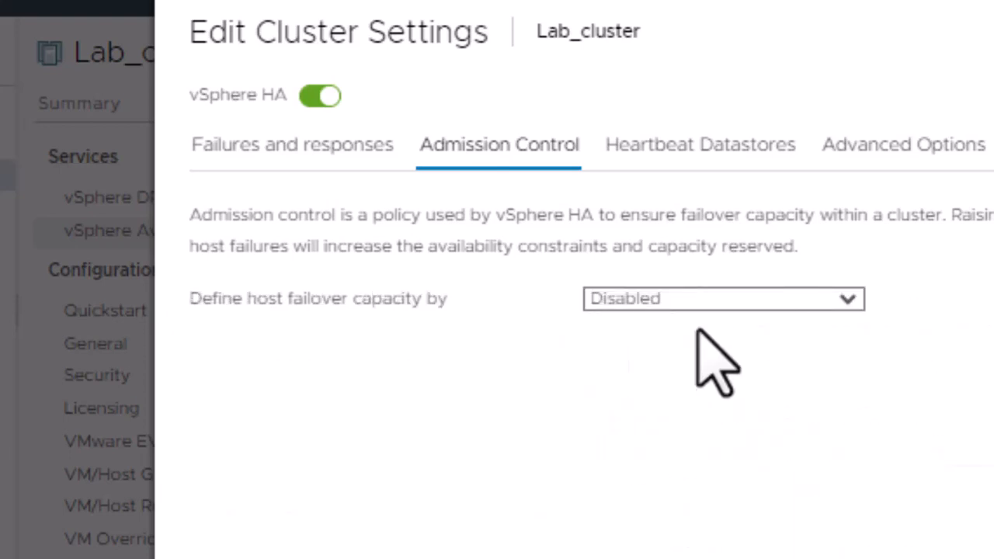
{"action": "left_click", "coordinate": [796, 298]}
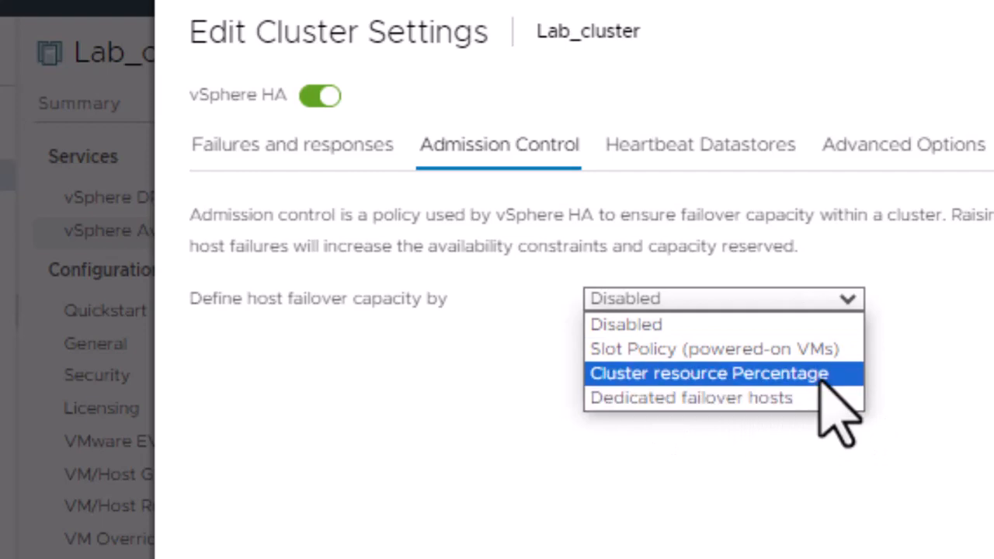
{"action": "key", "text": "Escape"}
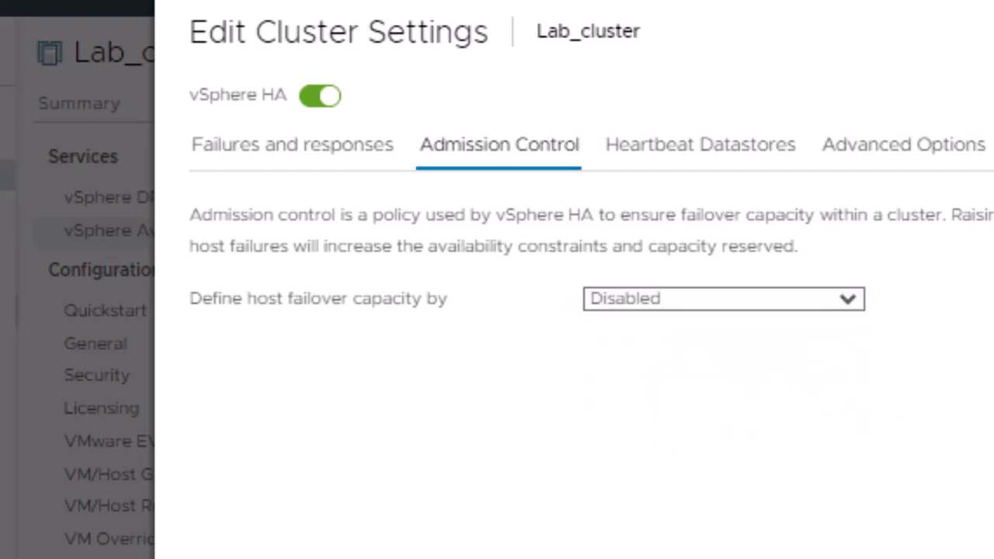
Select the HB datastore as heartbeat datastore and save the vSphere HA settings.
{"action": "left_click", "coordinate": [686, 151]}
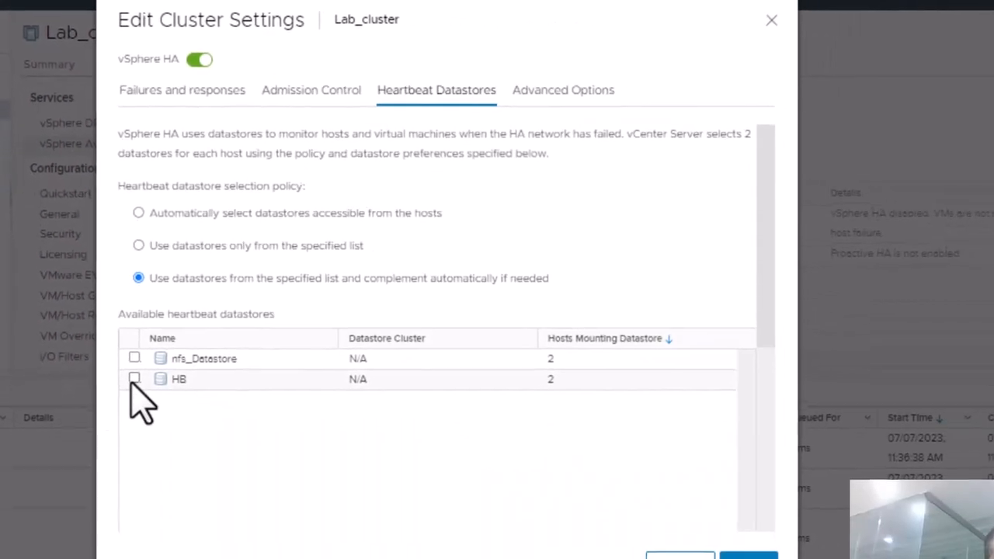
{"action": "left_click", "coordinate": [132, 374]}
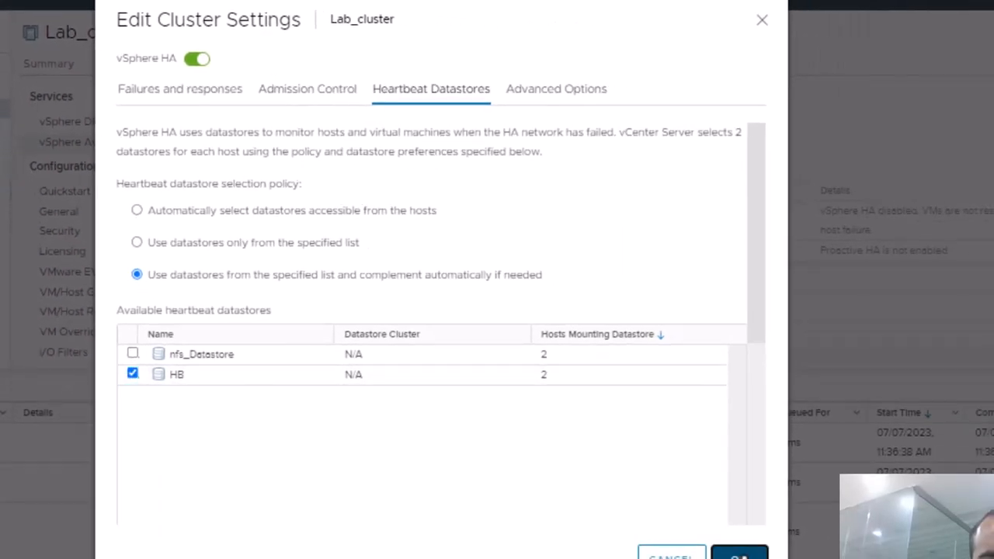
{"action": "left_click", "coordinate": [740, 555]}
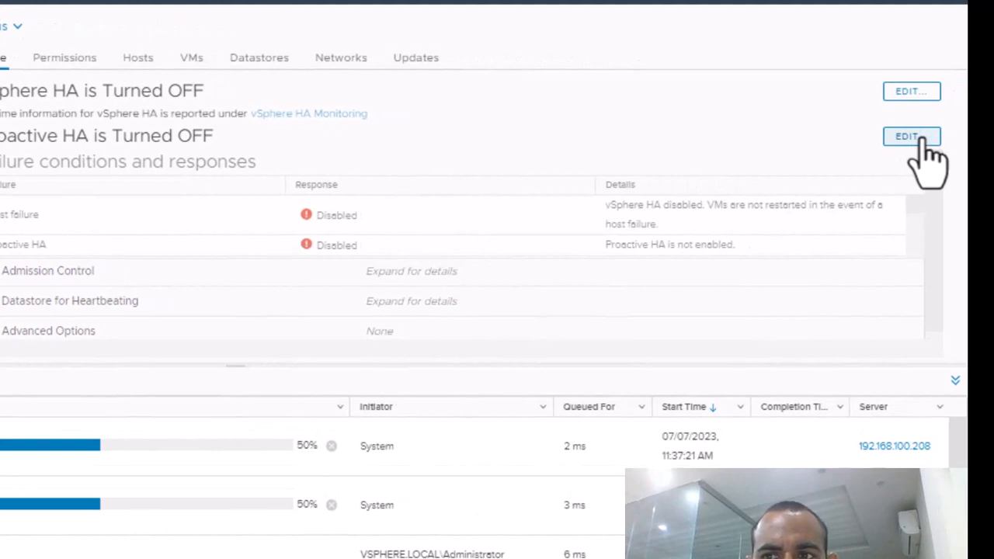
Turn on Proactive HA for Lab_cluster with Manual automation and Quarantine mode remediation, and save.
{"action": "left_click", "coordinate": [920, 138]}
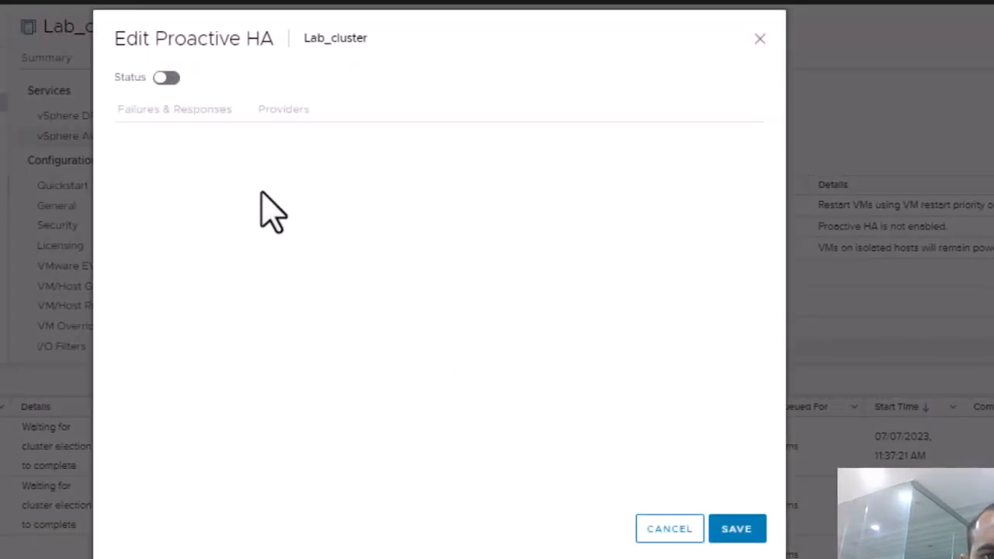
{"action": "left_click", "coordinate": [173, 82]}
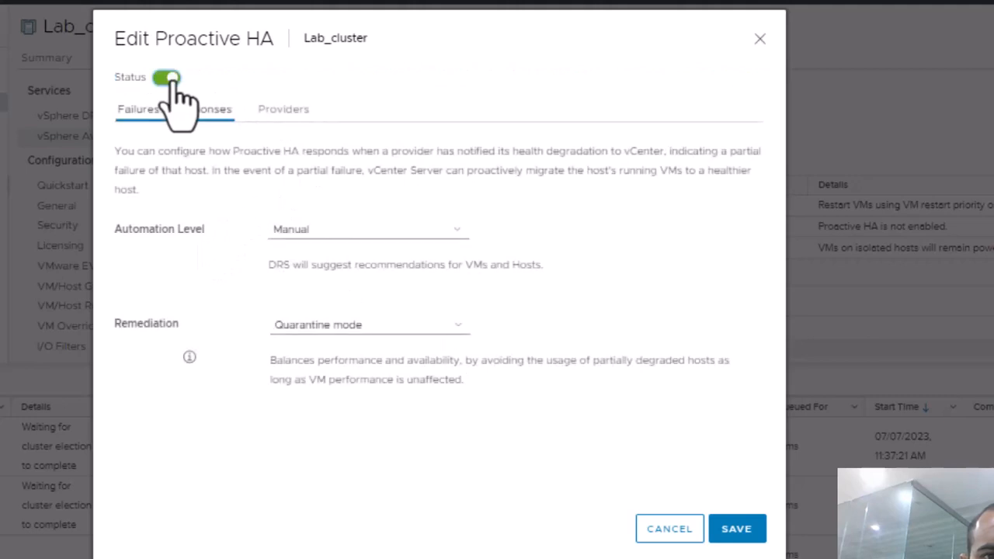
{"action": "left_click", "coordinate": [738, 533]}
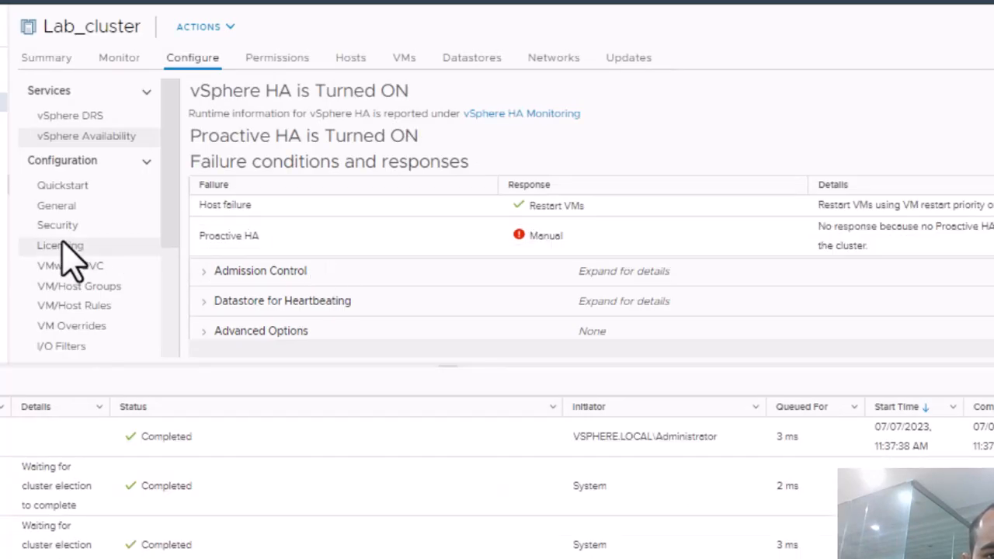
{"action": "scroll", "coordinate": [451, 508], "scroll_direction": "down", "scroll_amount": 5}
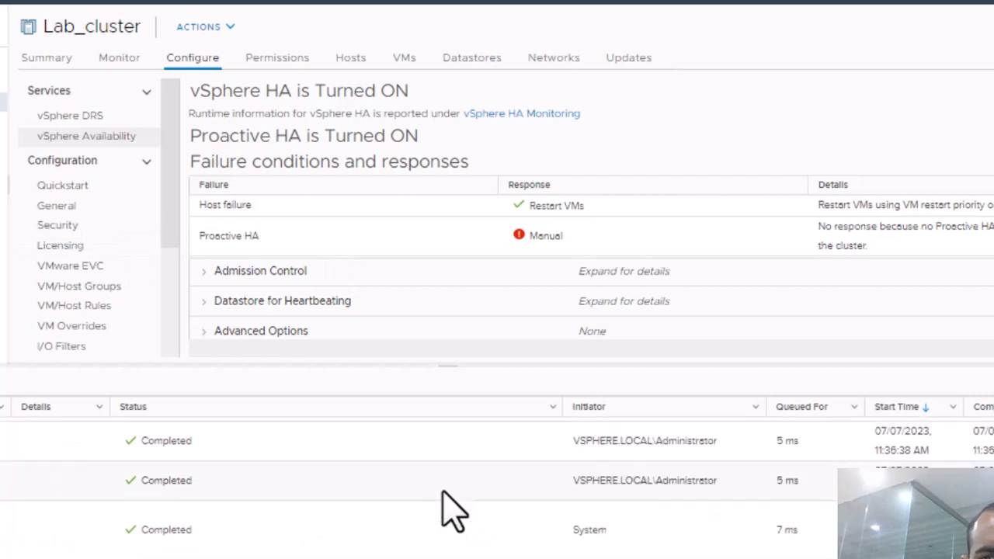
Review the recent tasks and the virtual machines on hosts 192.168.100.252 and 192.168.100.31 of Lab_cluster.
{"action": "scroll", "coordinate": [454, 509], "scroll_direction": "down", "scroll_amount": 3}
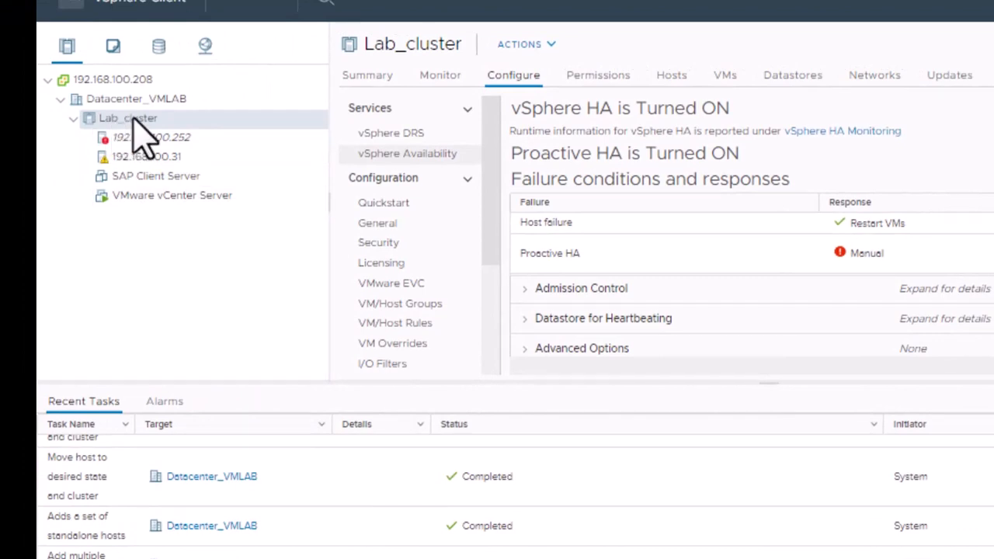
{"action": "left_click", "coordinate": [184, 138]}
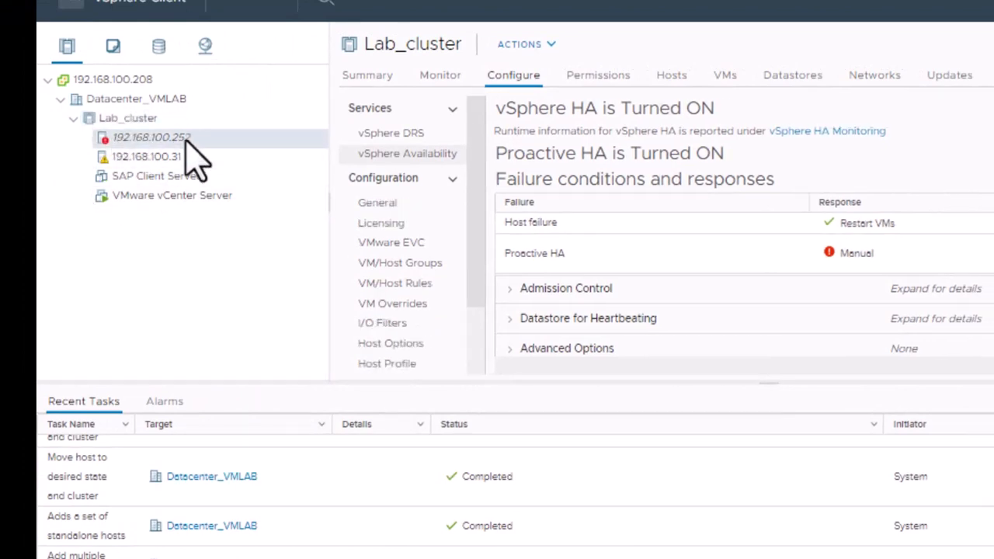
{"action": "left_click", "coordinate": [161, 159]}
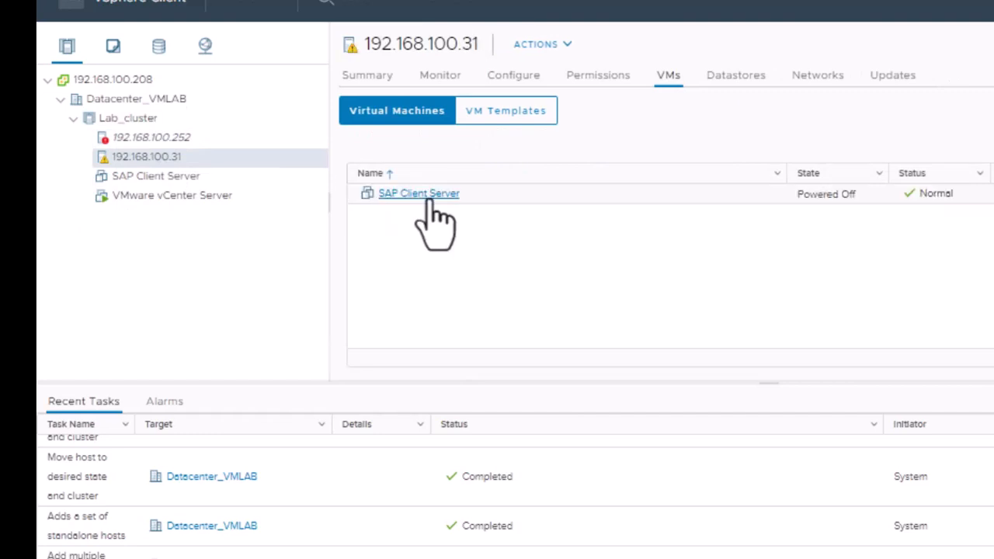
Put host 192.168.100.31 into maintenance mode, moving powered-off and suspended VMs to other cluster hosts, and view the VMs on host 192.168.100.252.
{"action": "right_click", "coordinate": [170, 175]}
{"action": "mouse_move", "coordinate": [264, 172]}
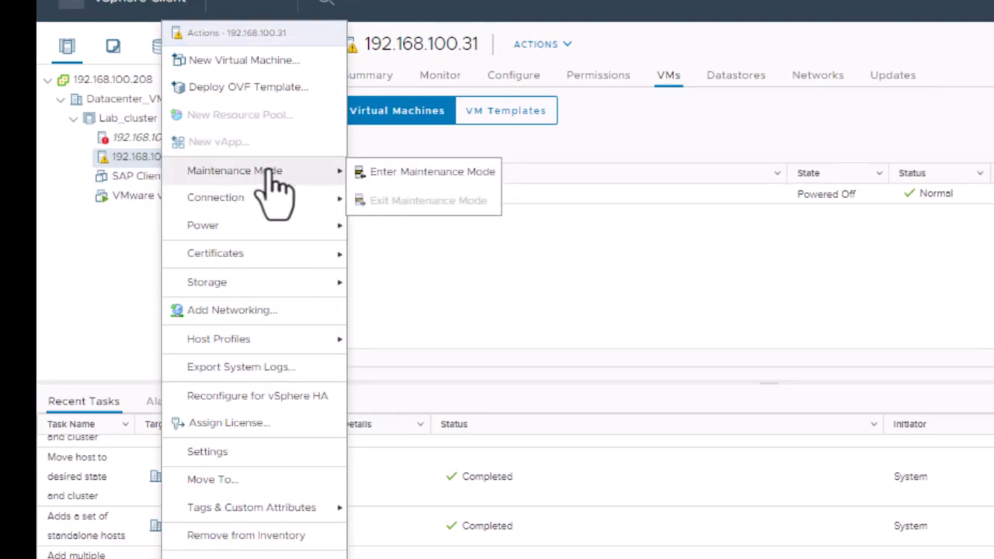
{"action": "left_click", "coordinate": [392, 173]}
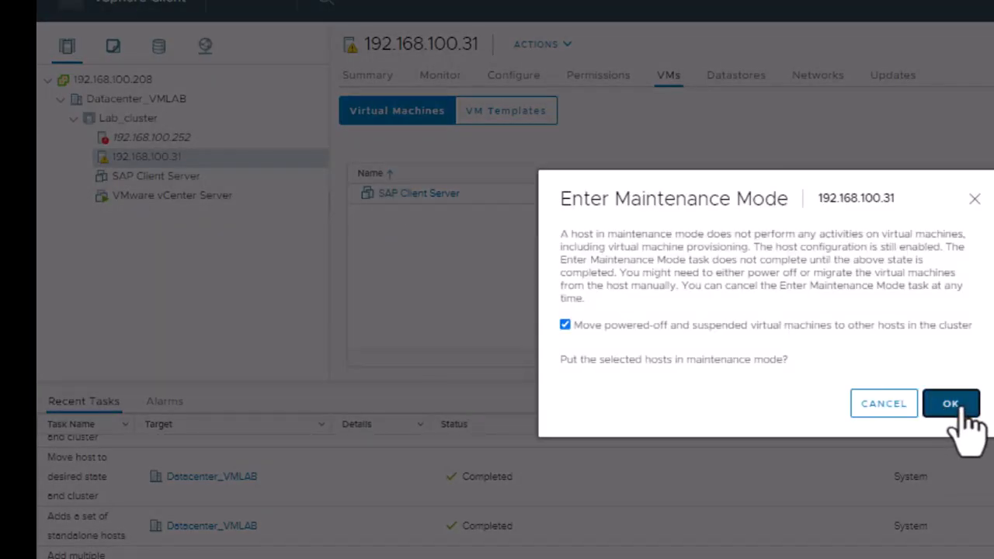
{"action": "left_click", "coordinate": [950, 404]}
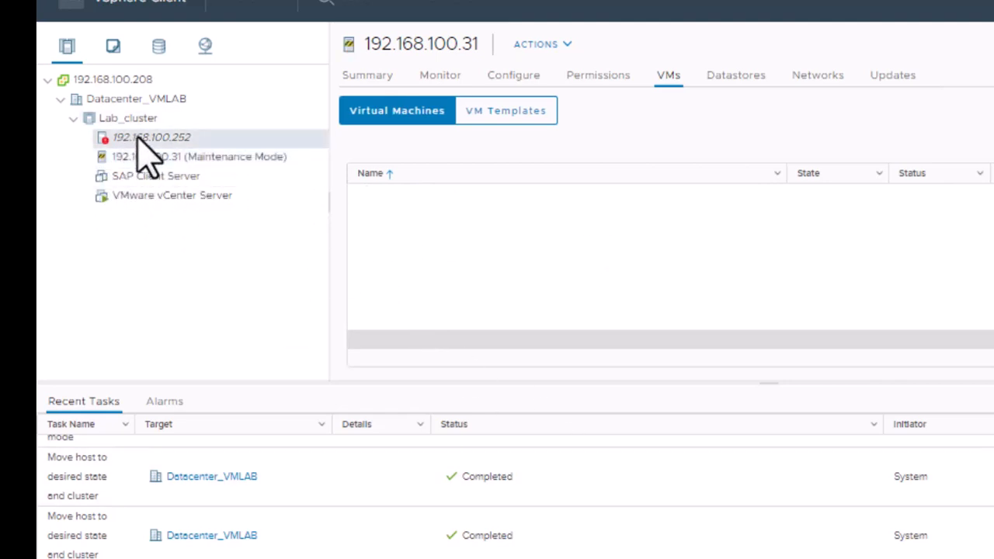
{"action": "left_click", "coordinate": [223, 140]}
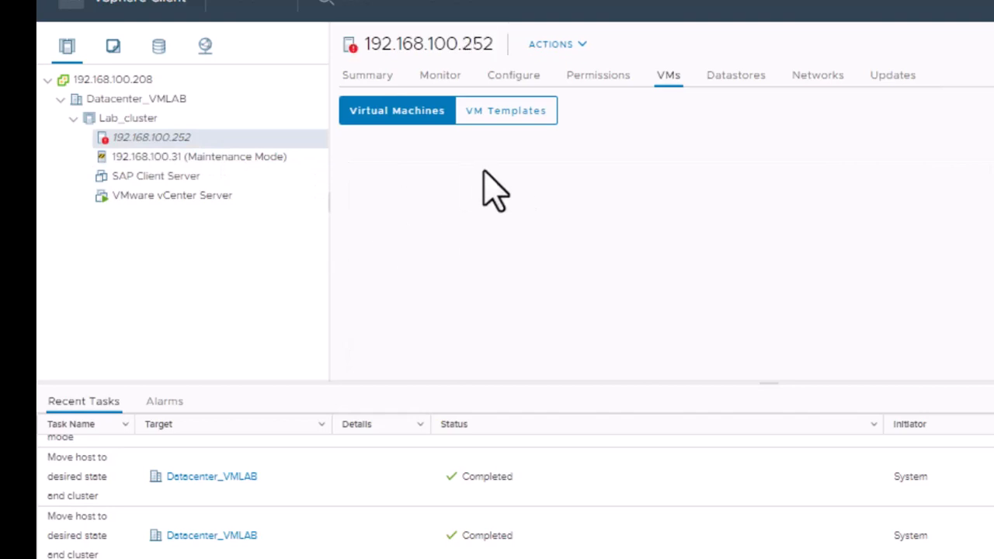